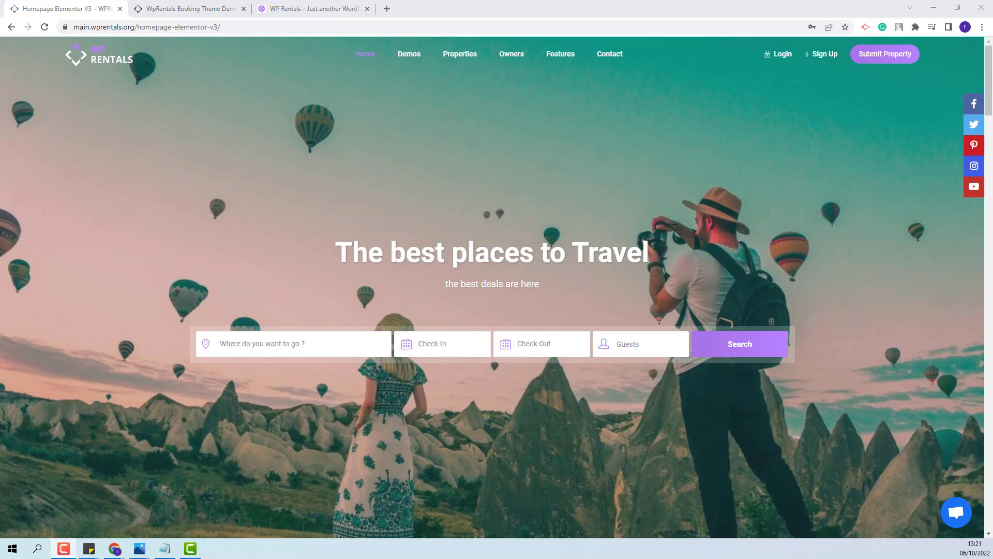
View the Tuscany demo's Visit our locations grid of city tiles like Antignano, Florence and Livorno
key("ctrl+Tab")
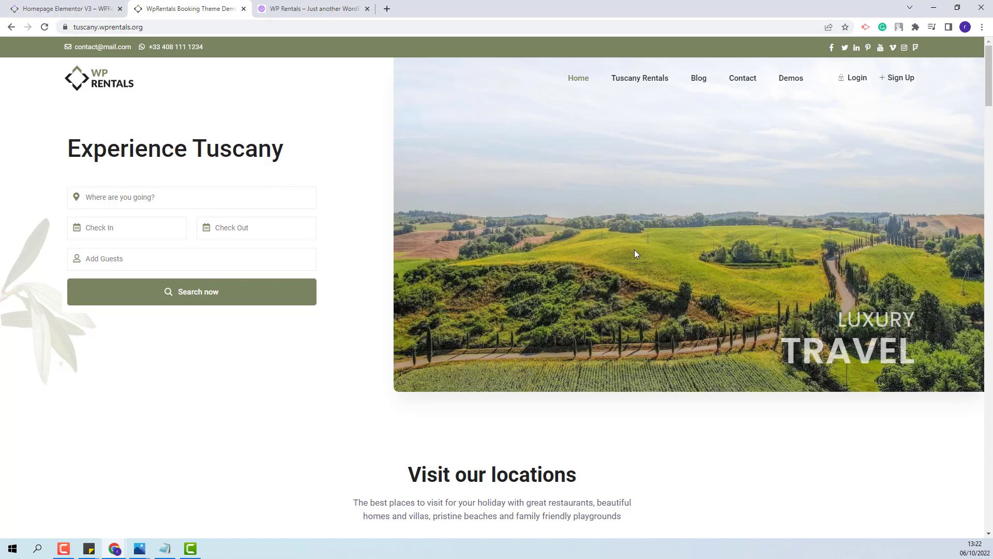
scroll(643, 285, "down", 7)
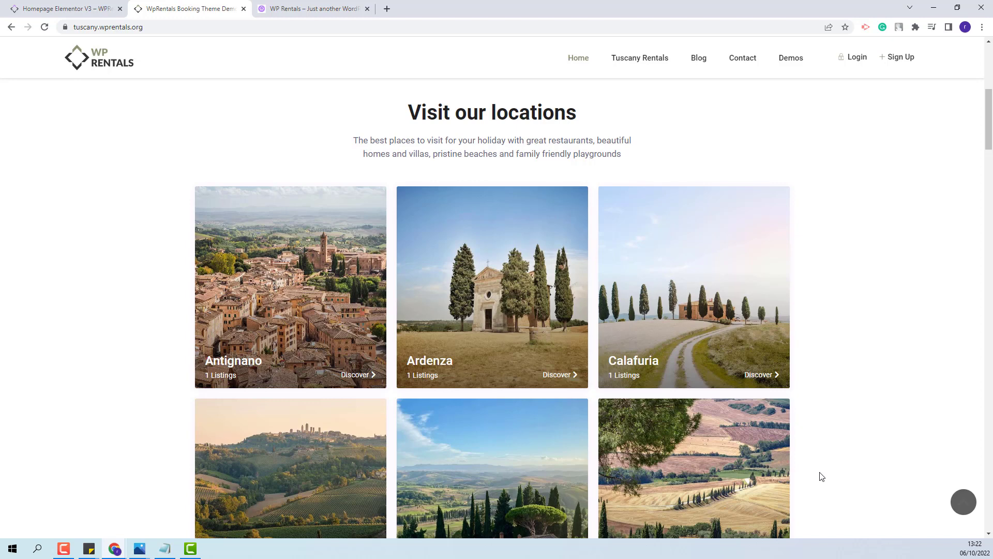
scroll(821, 476, "down", 1)
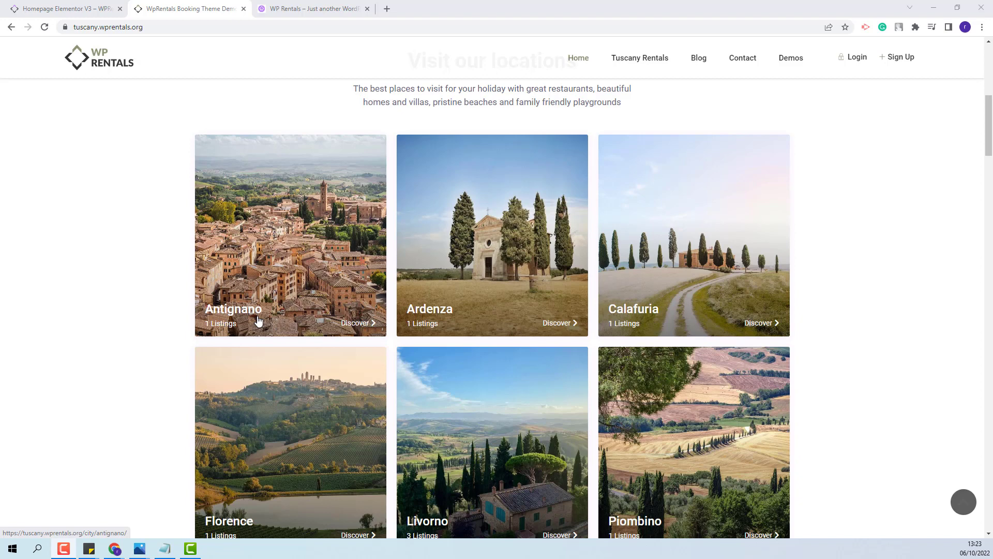
Open the WP Rentals homepage in the Elementor editor in a new tab via Edit with Elementor
left_click(293, 10)
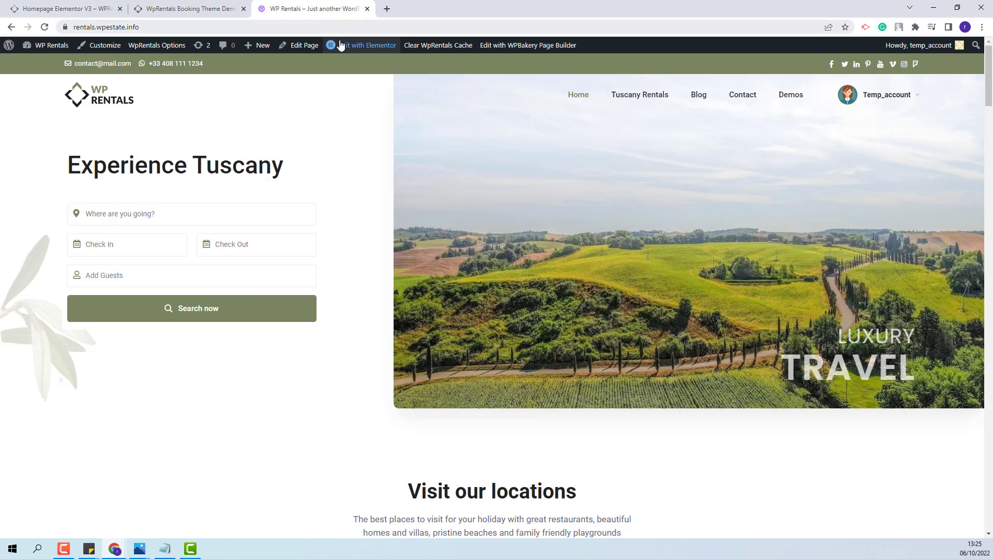
mouse_move(339, 45)
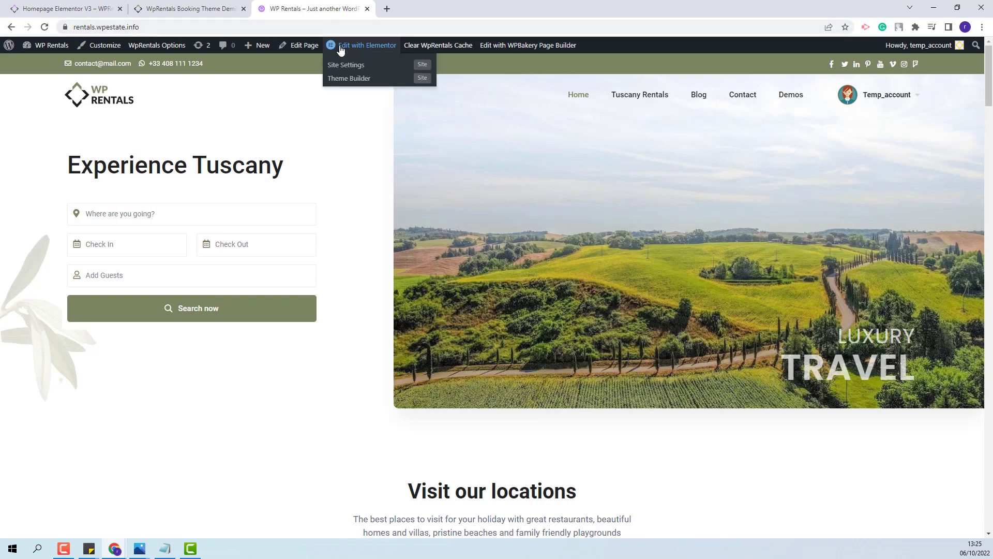
right_click(378, 47)
left_click(408, 53)
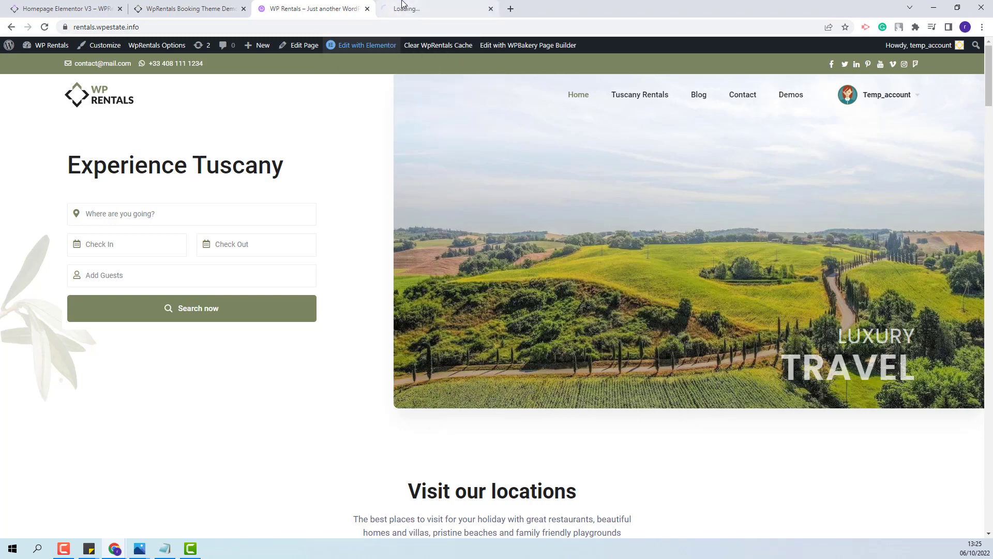
Search widgets for 'grid' and place WpRentals Grids below the Visit our locations heading
key("ctrl+Tab")
scroll(640, 241, "down", 3)
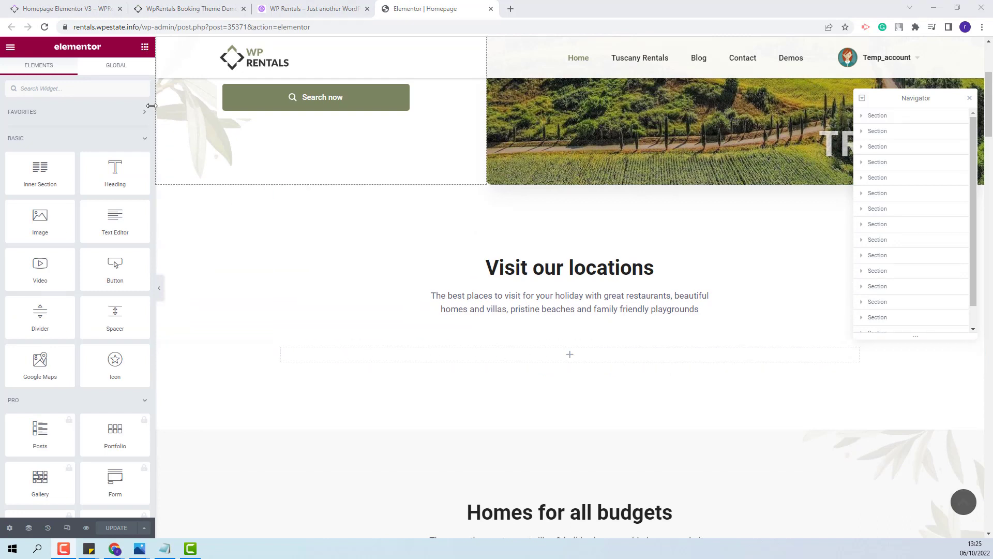
left_click(55, 90)
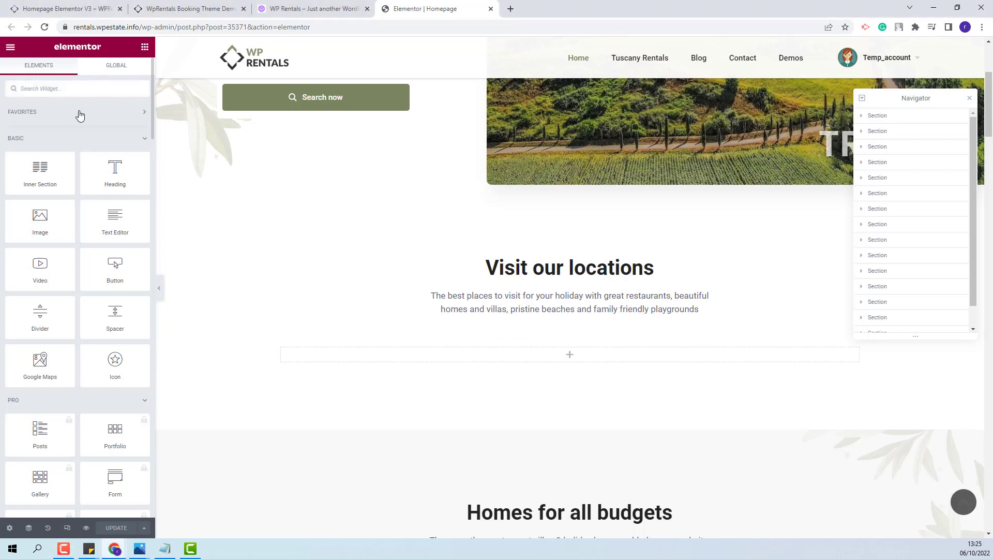
type("grid")
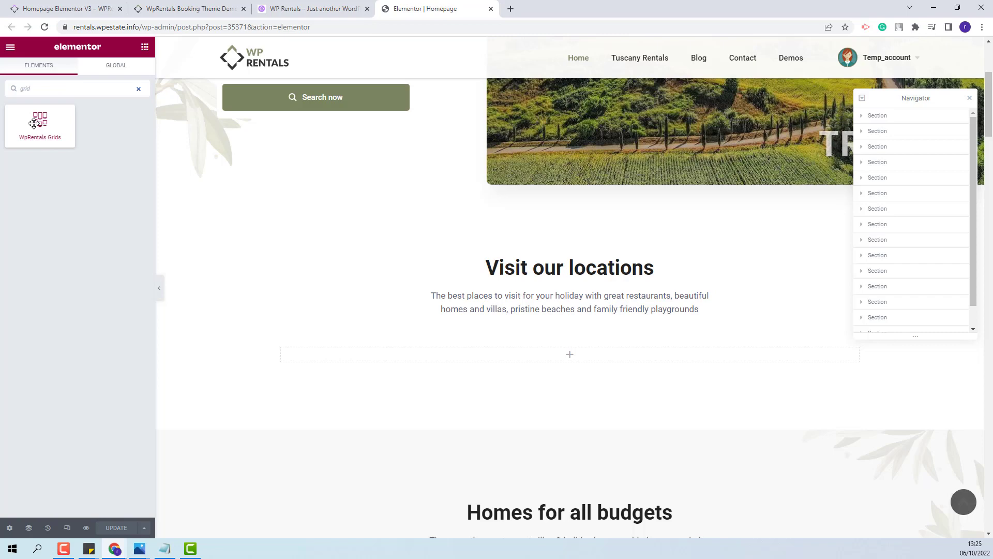
left_click_drag(34, 123, 523, 356)
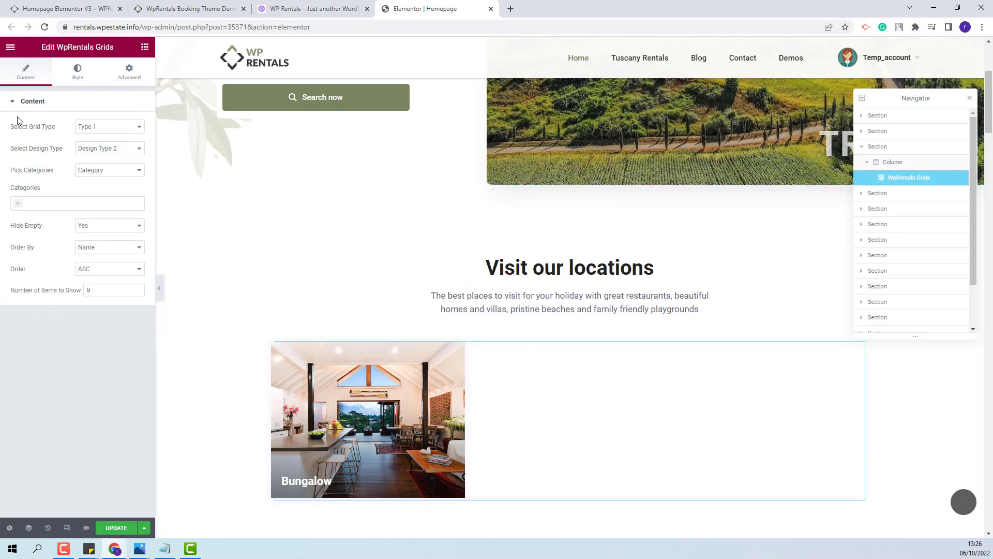
left_click(119, 127)
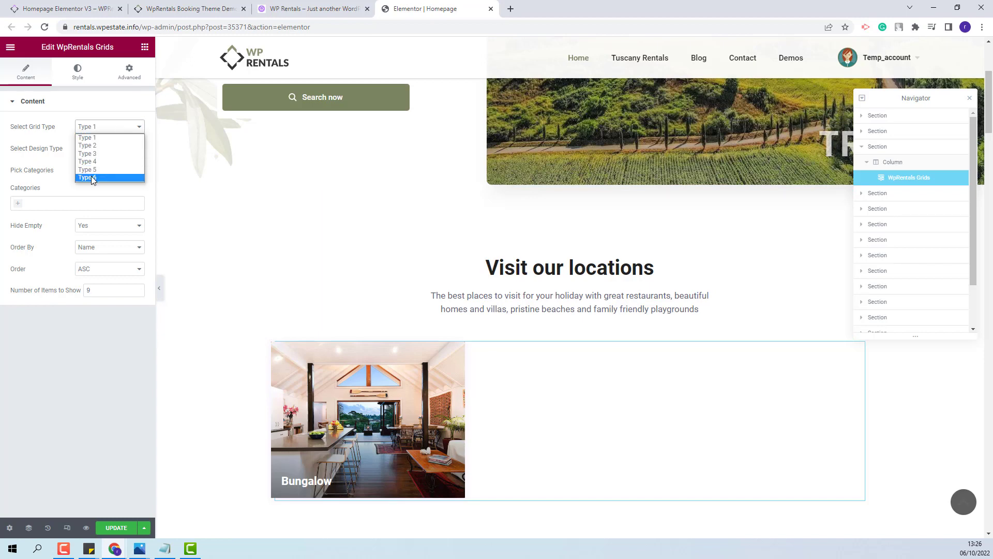
left_click(33, 104)
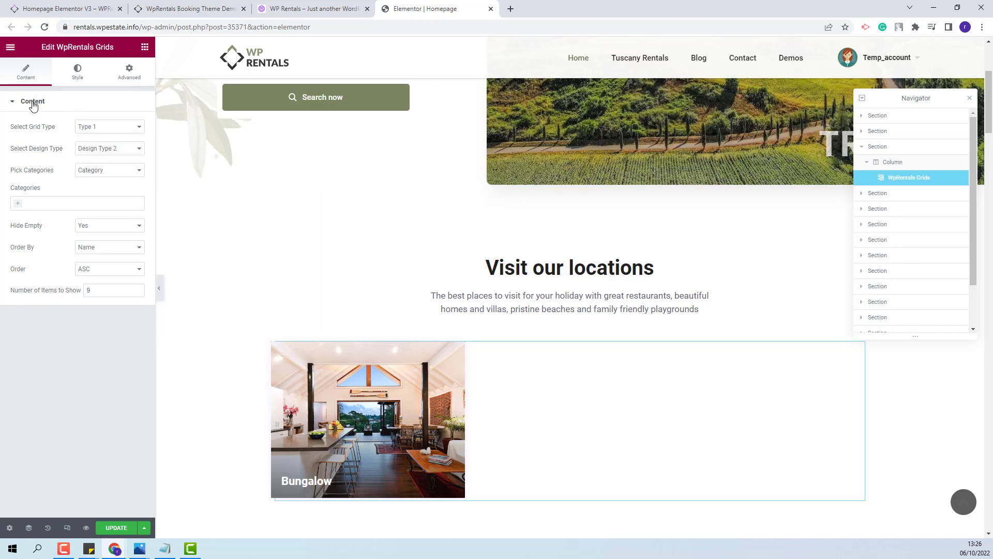
left_click(123, 150)
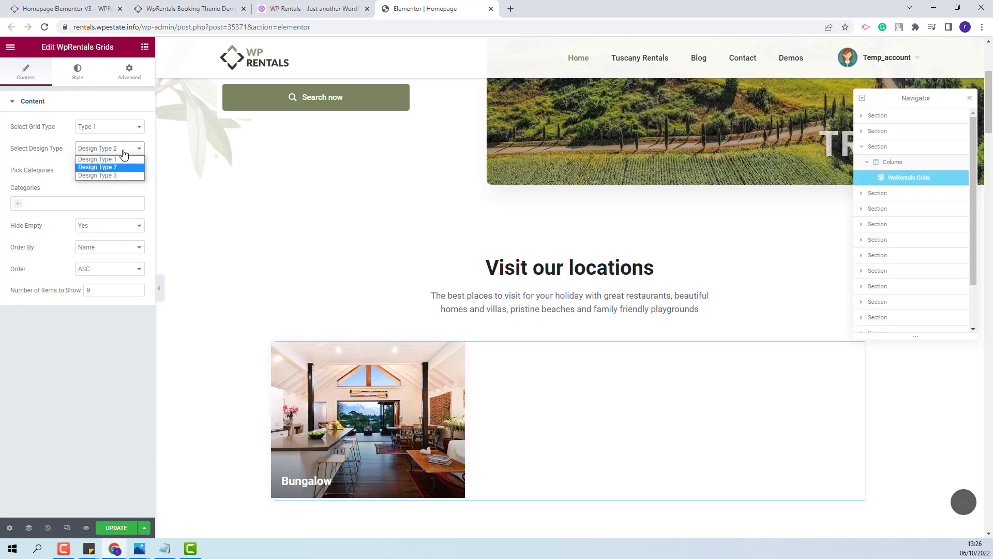
left_click(113, 113)
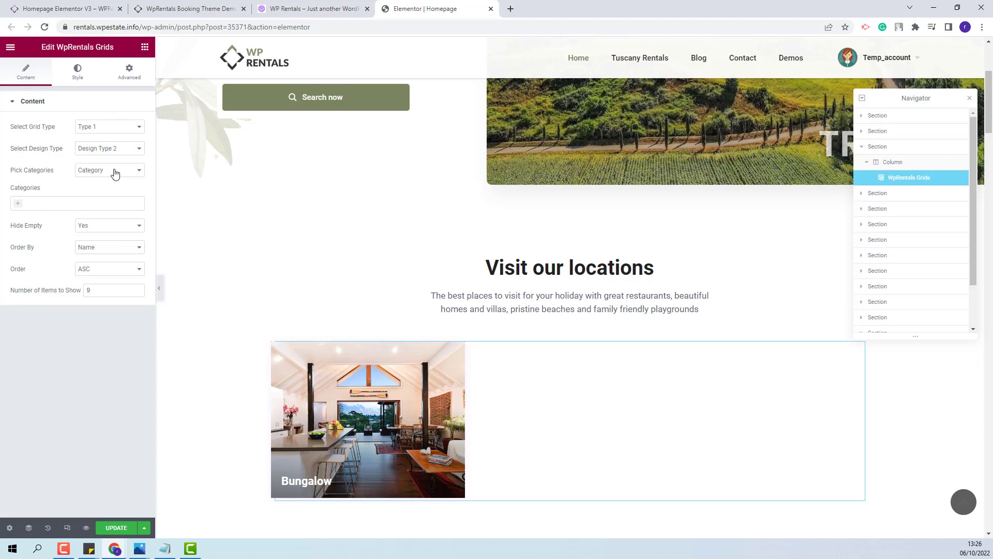
left_click(115, 173)
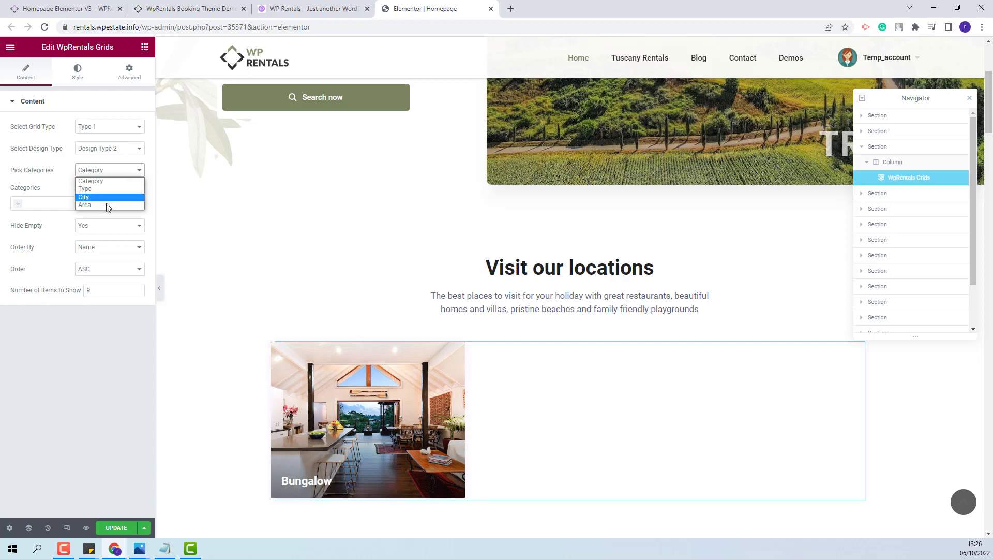
left_click(101, 180)
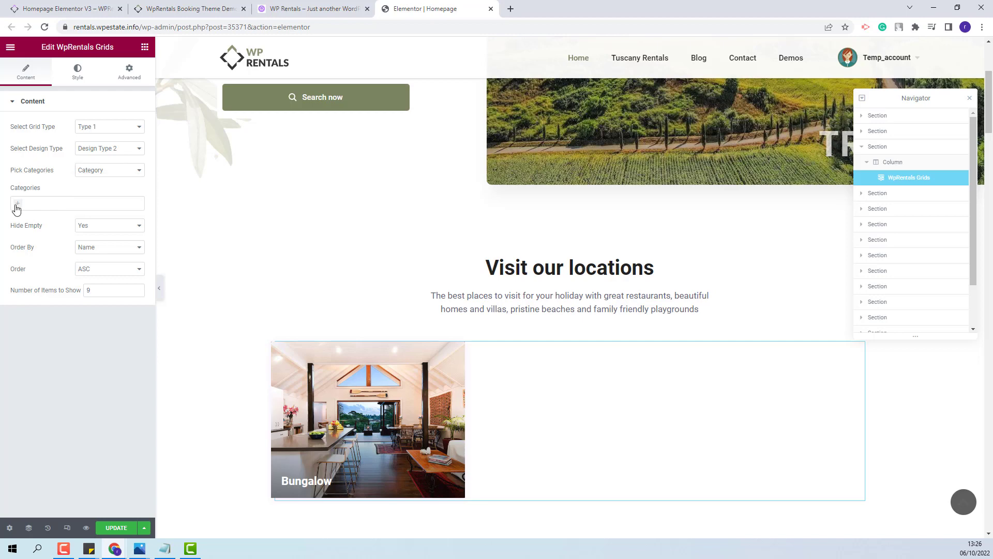
left_click(17, 205)
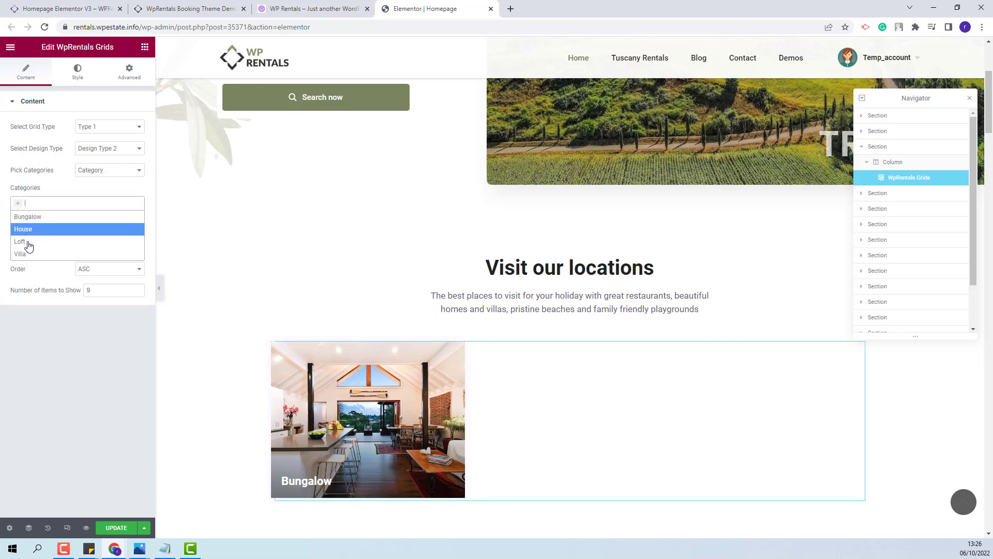
left_click(66, 340)
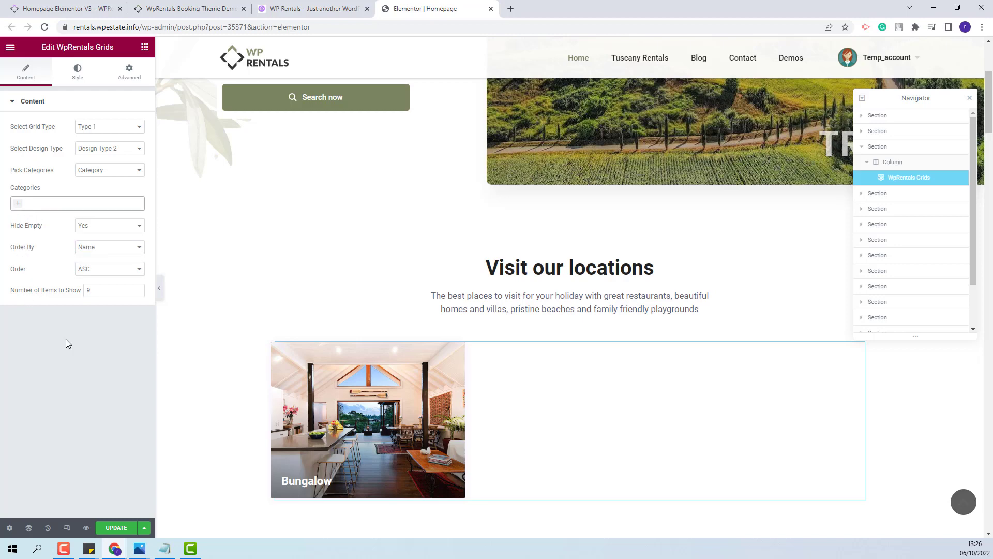
Make the grid tiles show cities, trying Design Type 3 before returning to Design Type 2
left_click(86, 172)
left_click(89, 194)
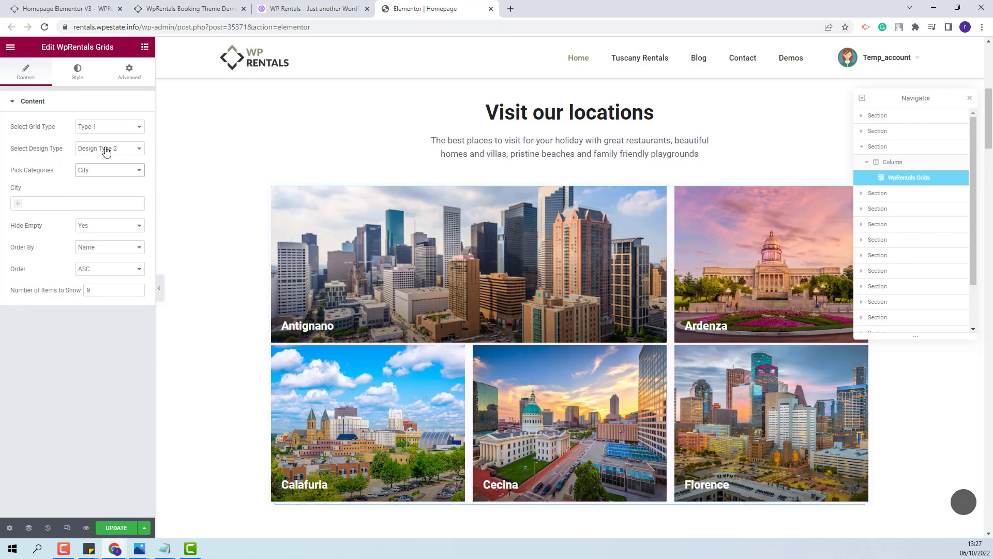
left_click(105, 150)
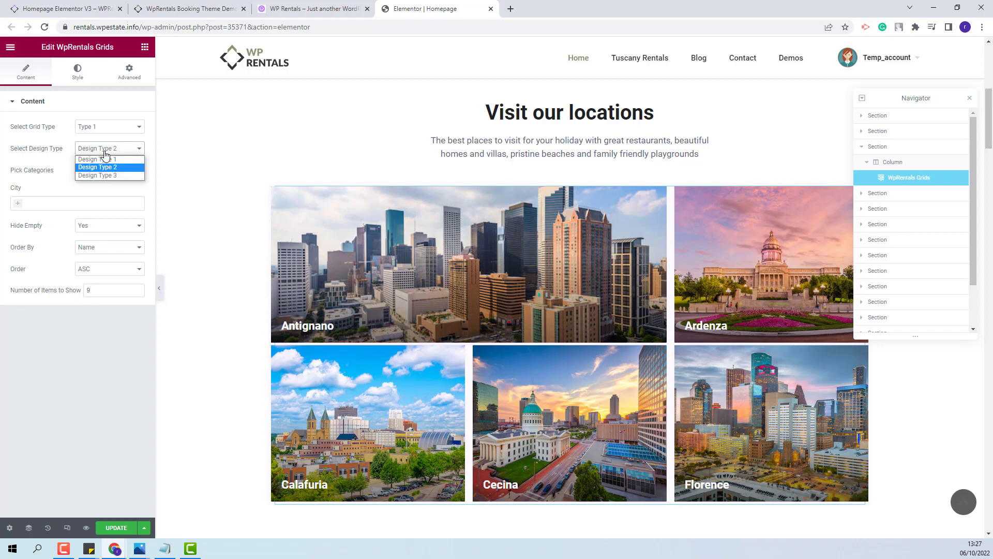
left_click(93, 179)
left_click(105, 149)
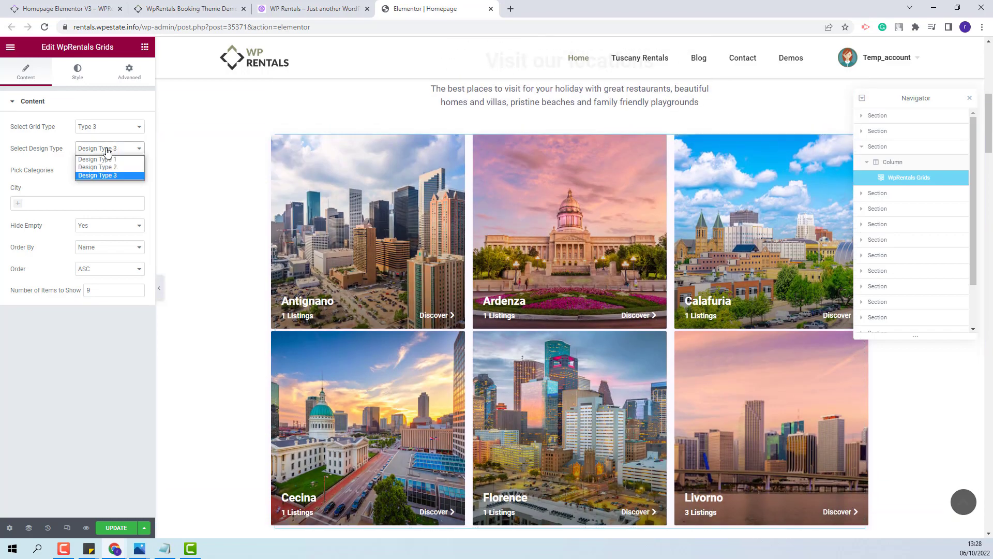
left_click(93, 163)
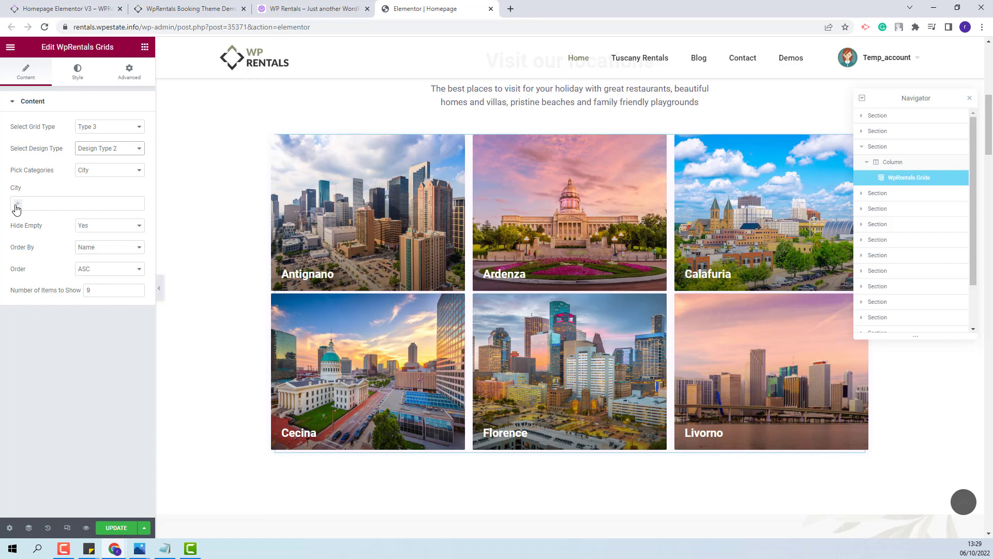
Add Calafuria, Florence, Livorno and Piombino to the grid's City filter
left_click(18, 204)
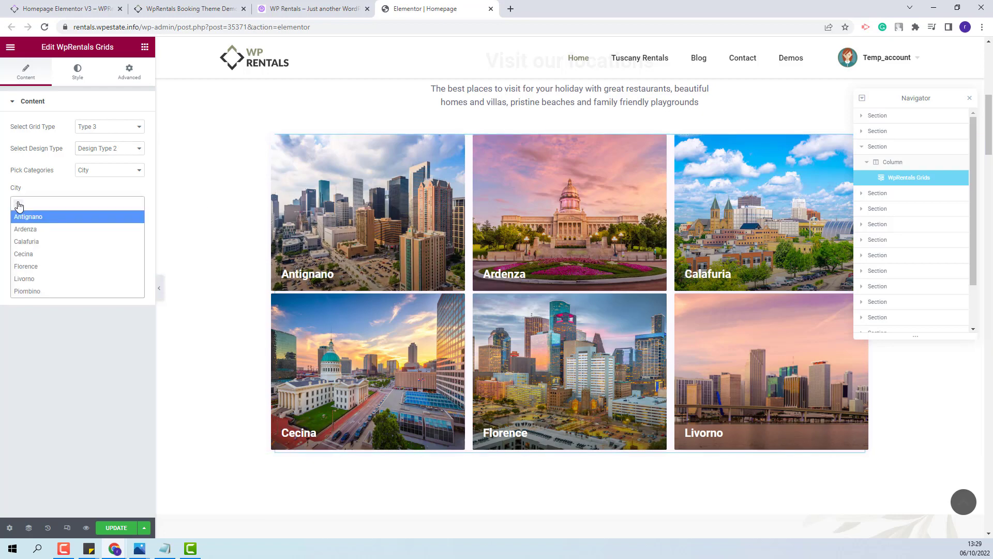
left_click(19, 204)
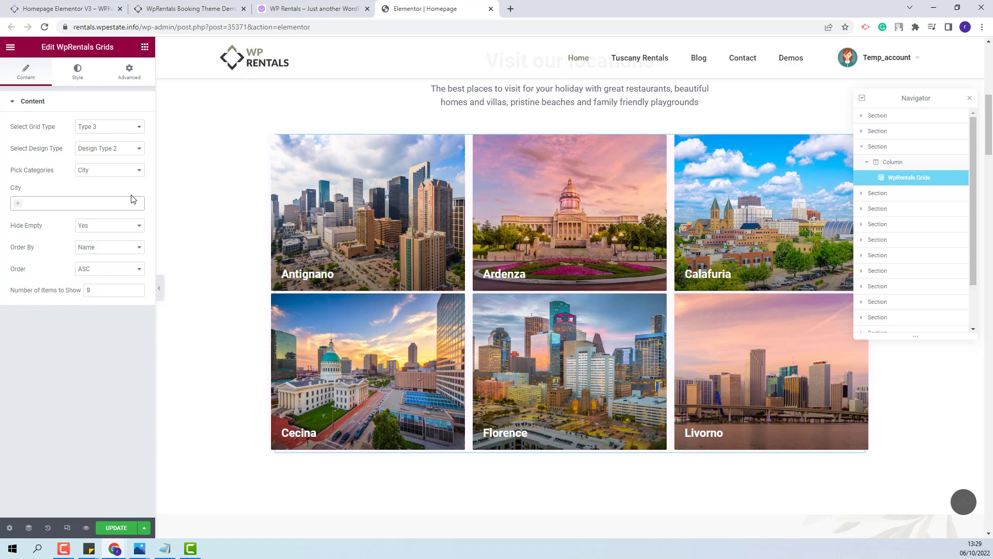
left_click(18, 205)
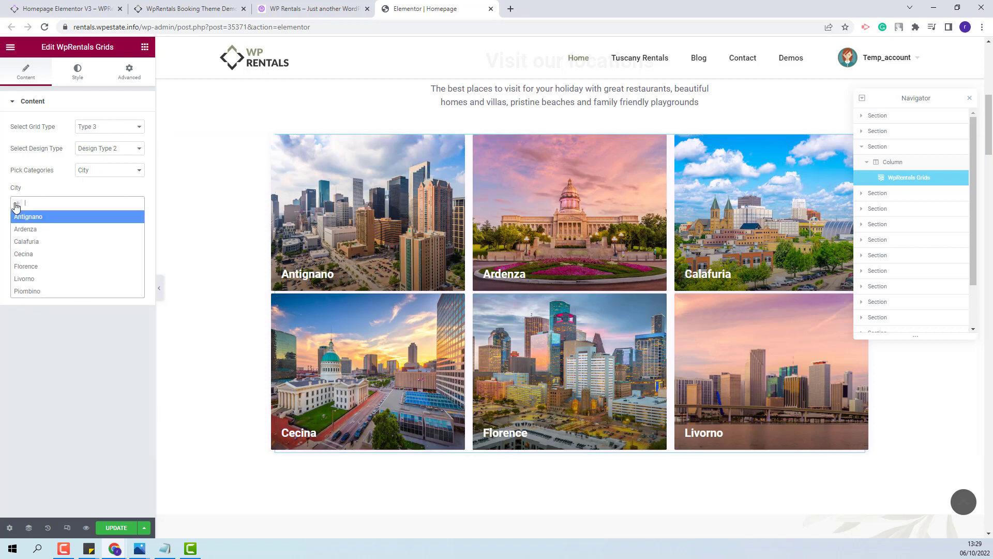
left_click(22, 243)
left_click(78, 203)
left_click(26, 266)
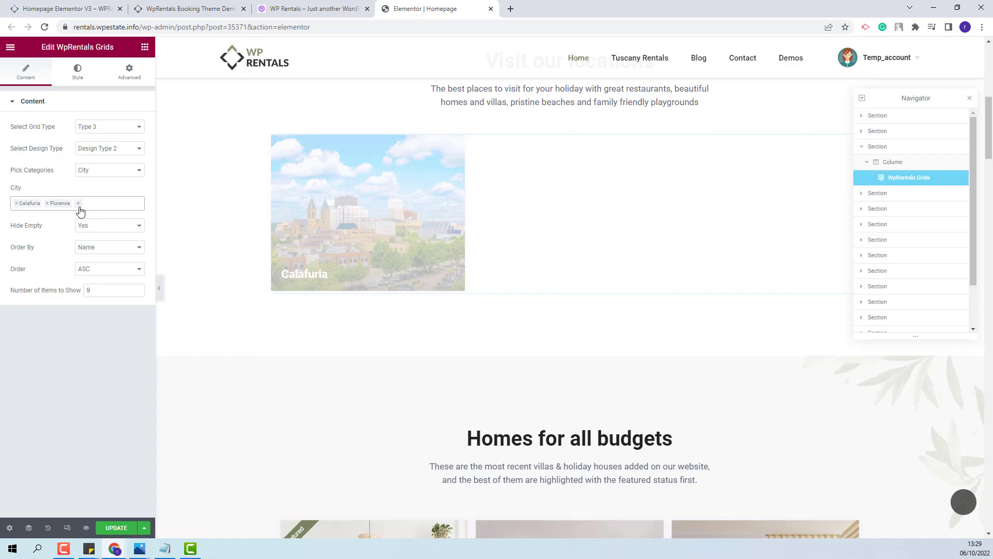
left_click(80, 207)
left_click(68, 230)
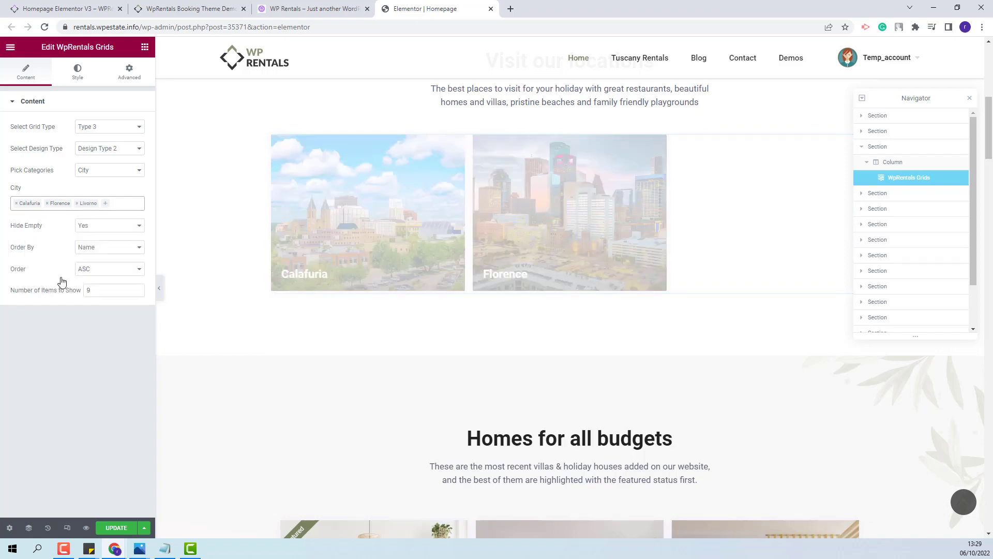
left_click(107, 208)
left_click(69, 231)
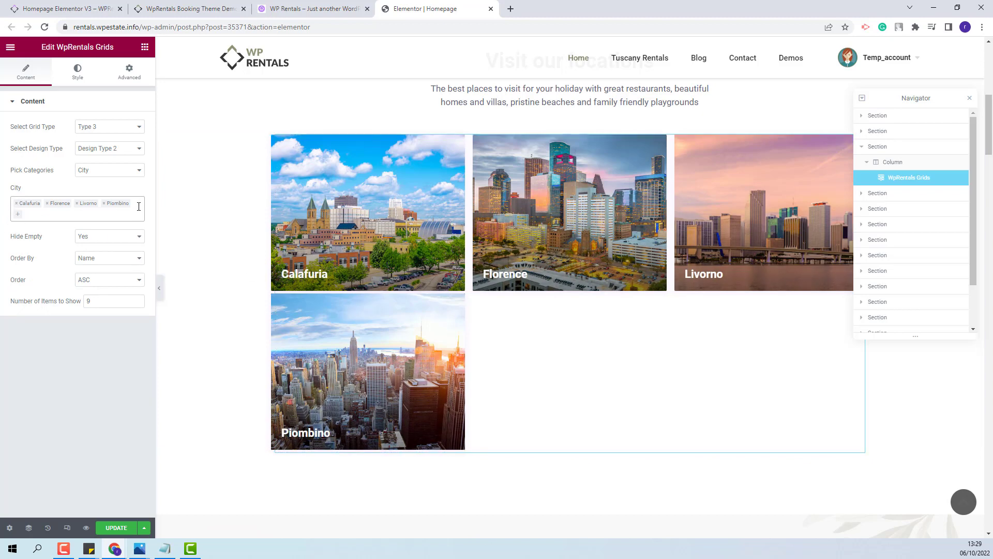
Remove Piombino, Livorno, Florence and Calafuria so the City filter is empty
left_click(104, 203)
left_click(77, 203)
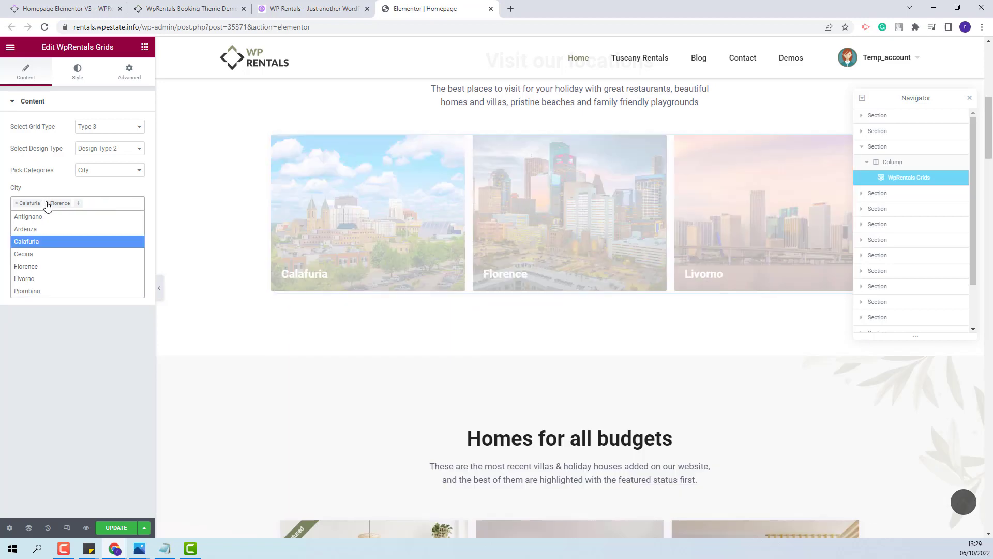
left_click(47, 203)
left_click(17, 203)
left_click(88, 194)
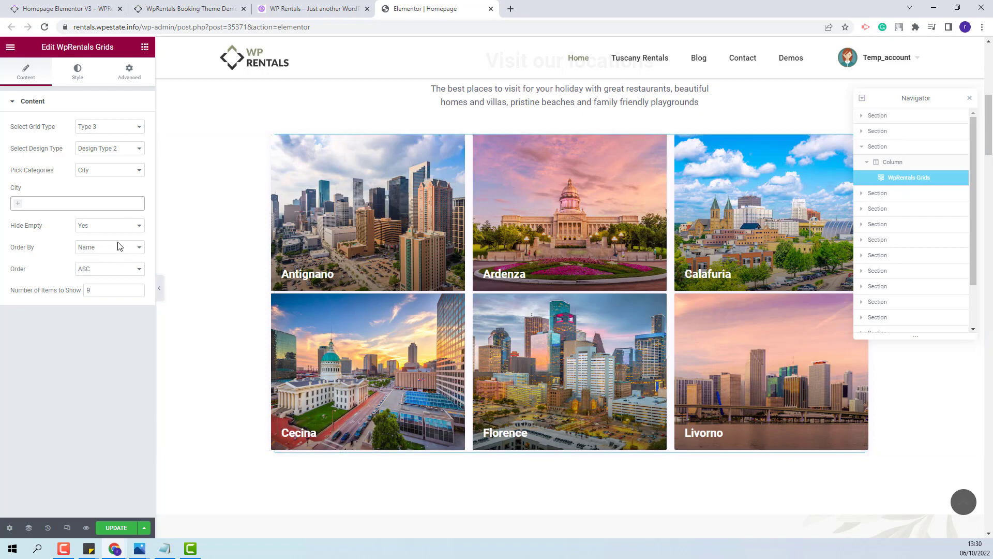
Sort the city tiles by Count in DESC order, putting Livorno first
left_click(129, 251)
left_click(111, 266)
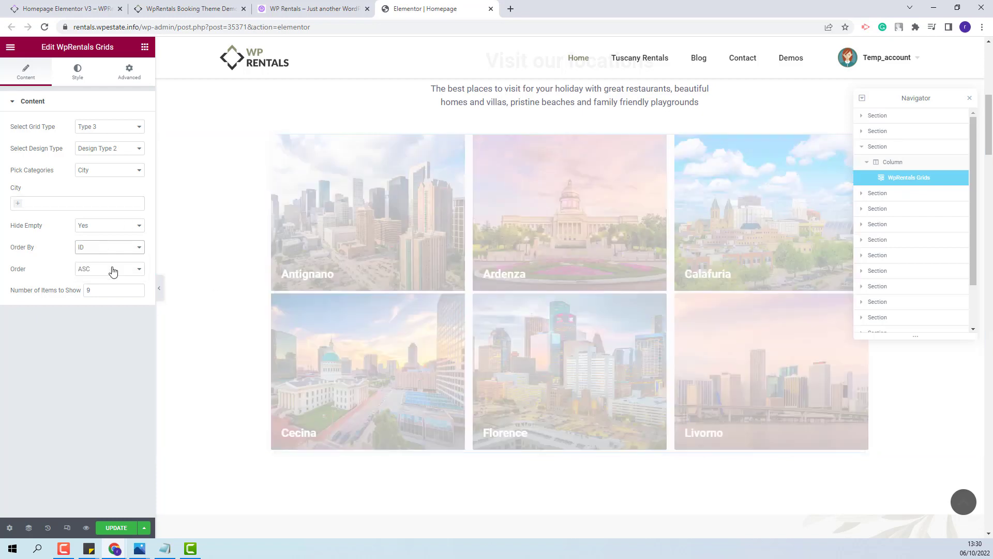
left_click(115, 250)
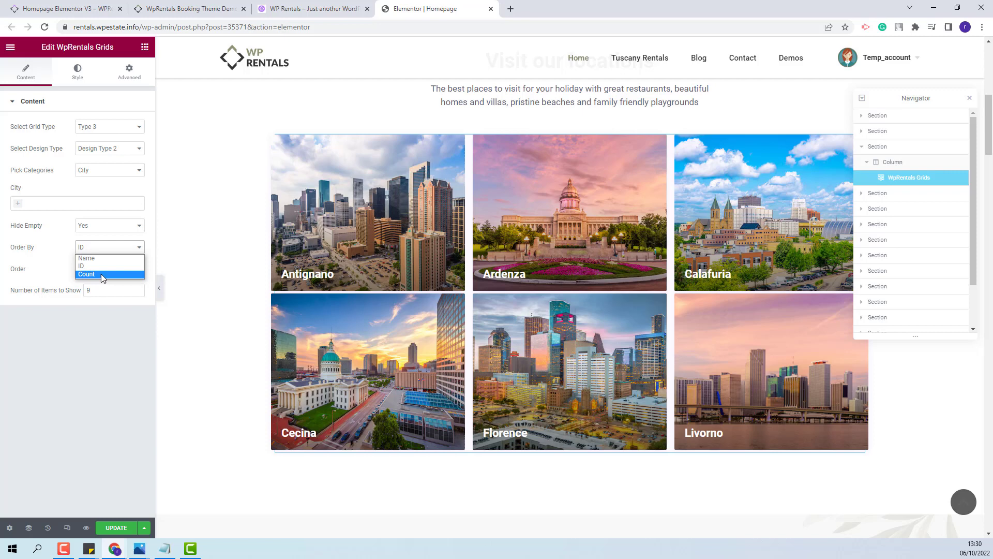
left_click(103, 273)
left_click(103, 272)
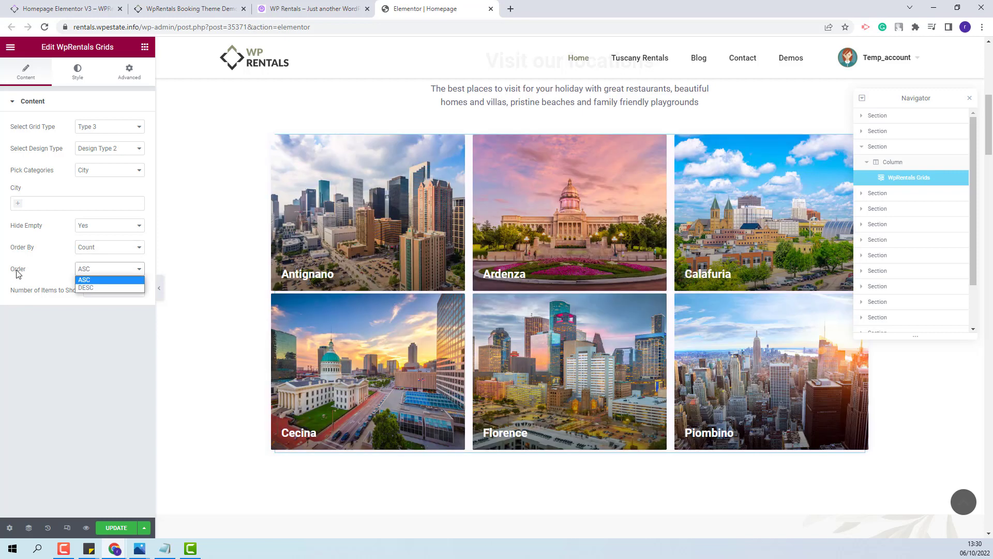
left_click(84, 288)
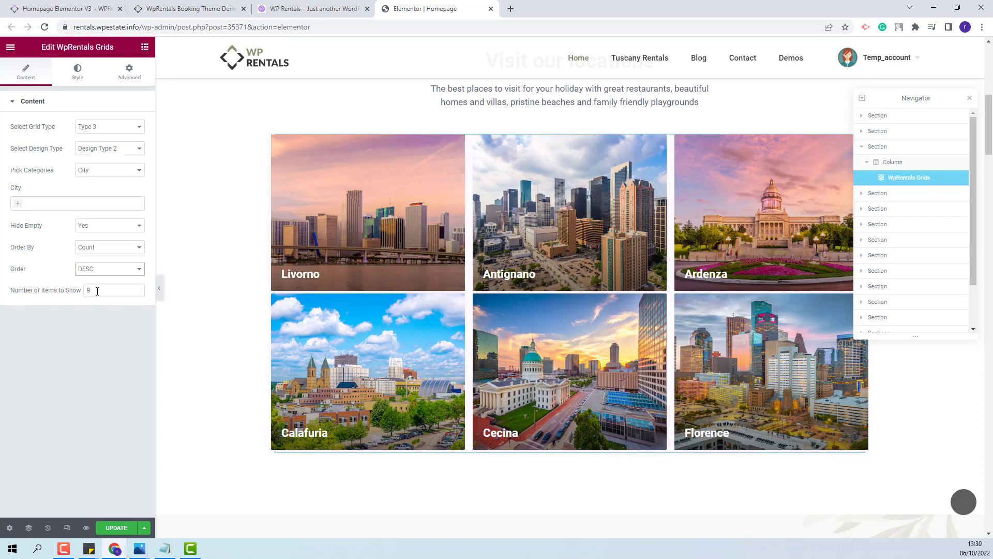
left_click(94, 290)
Give the tiles Item Height 390, Border Radius 3, and Columns and Rows Gap of 20
left_click(77, 81)
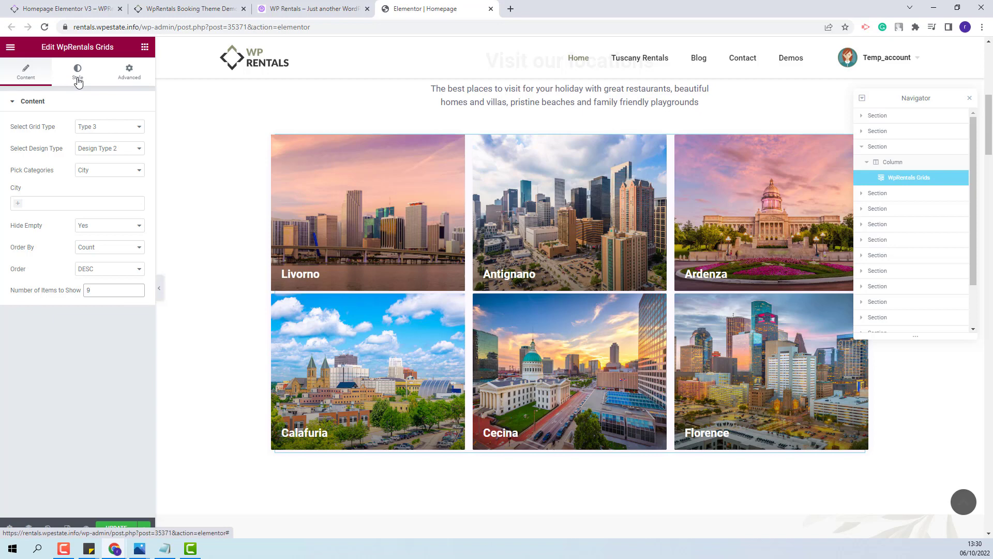
left_click(77, 81)
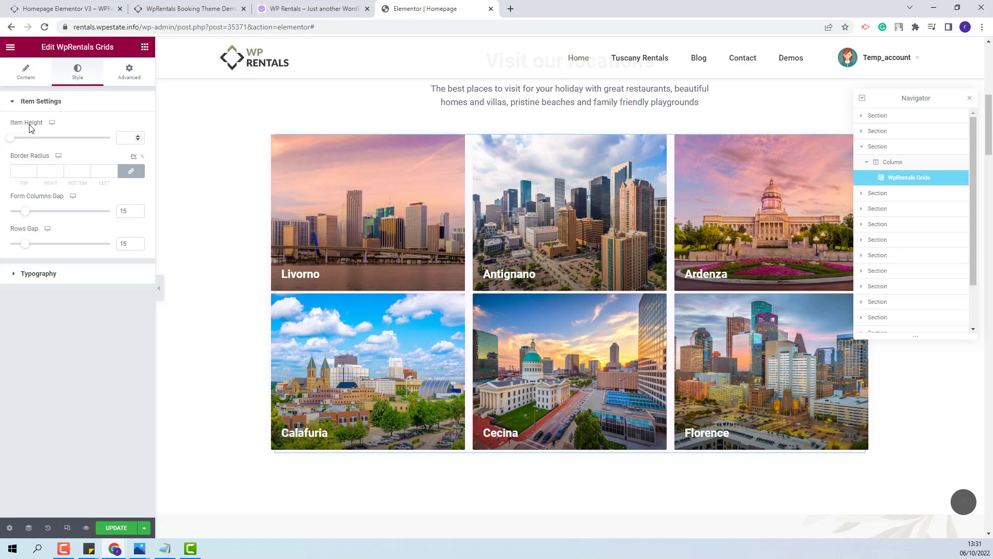
left_click(125, 138)
type("390")
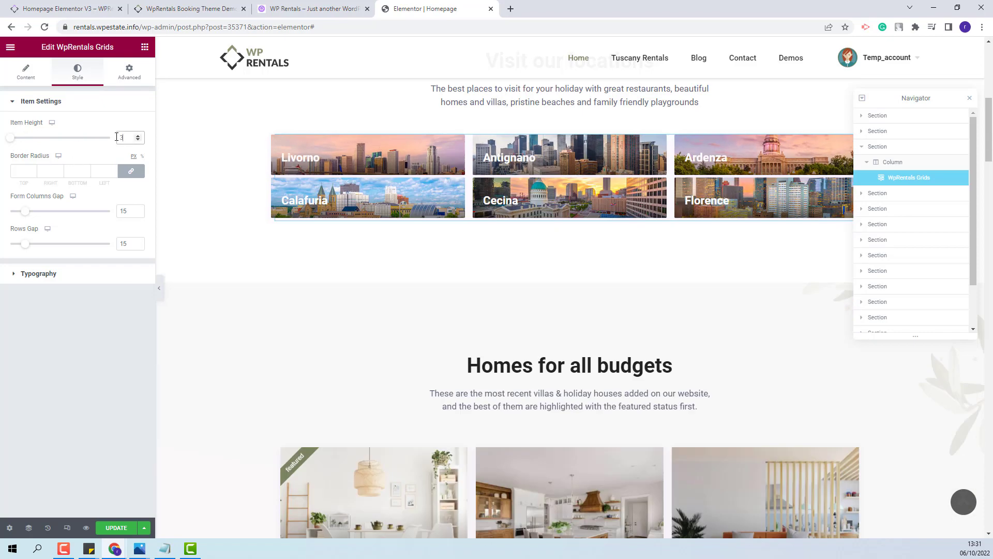
left_click(20, 170)
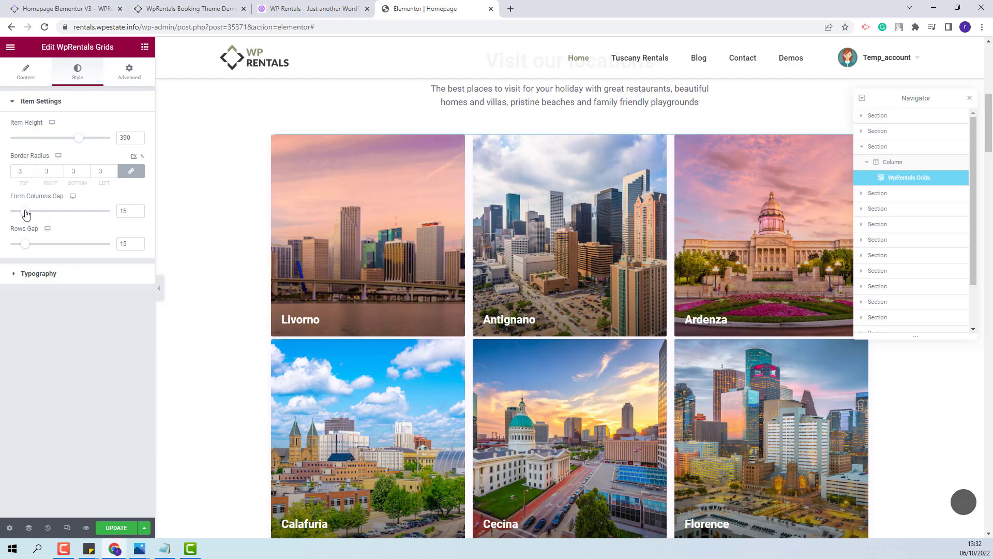
left_click_drag(26, 214, 30, 212)
left_click(141, 241)
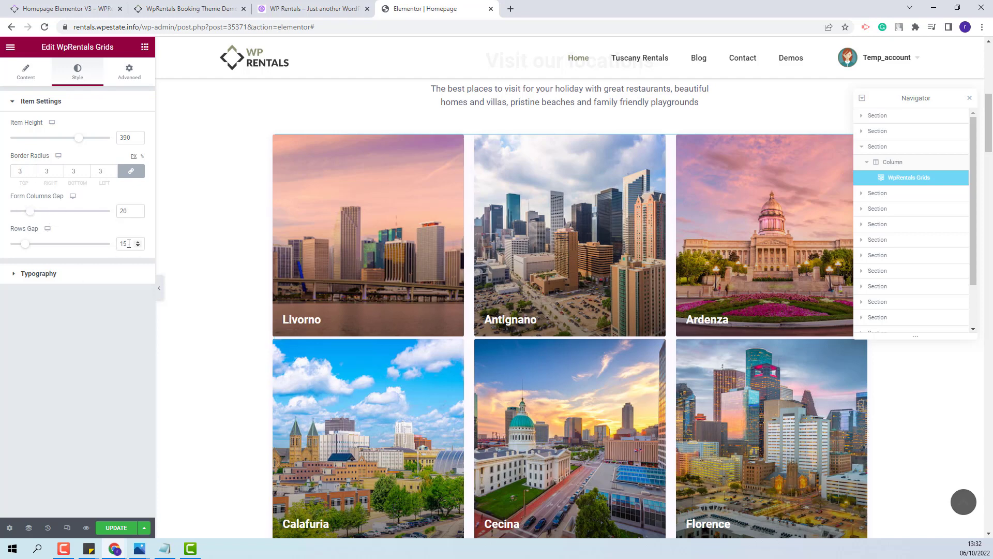
left_click(43, 278)
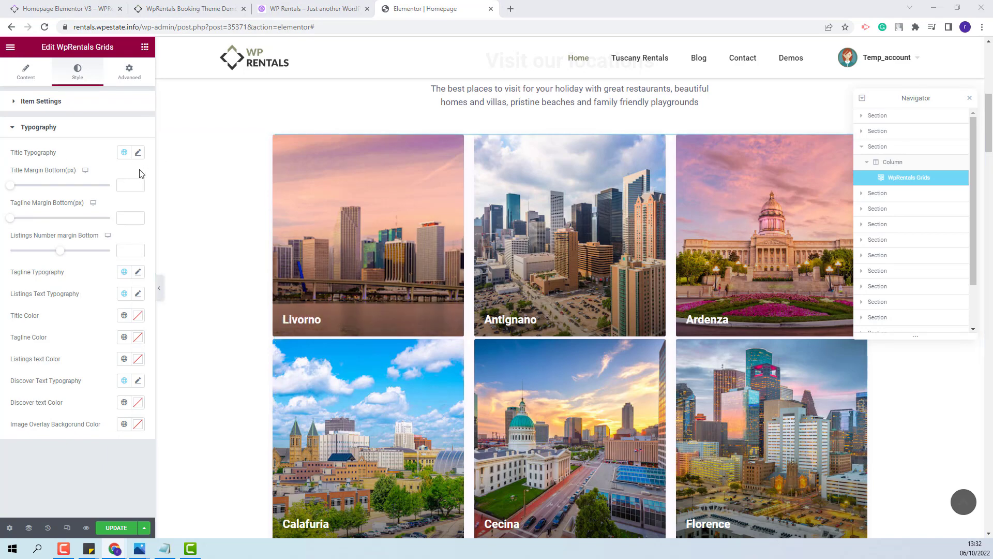
scroll(237, 212, "up", 1)
scroll(236, 211, "up", 3)
scroll(236, 211, "down", 3)
left_click(138, 152)
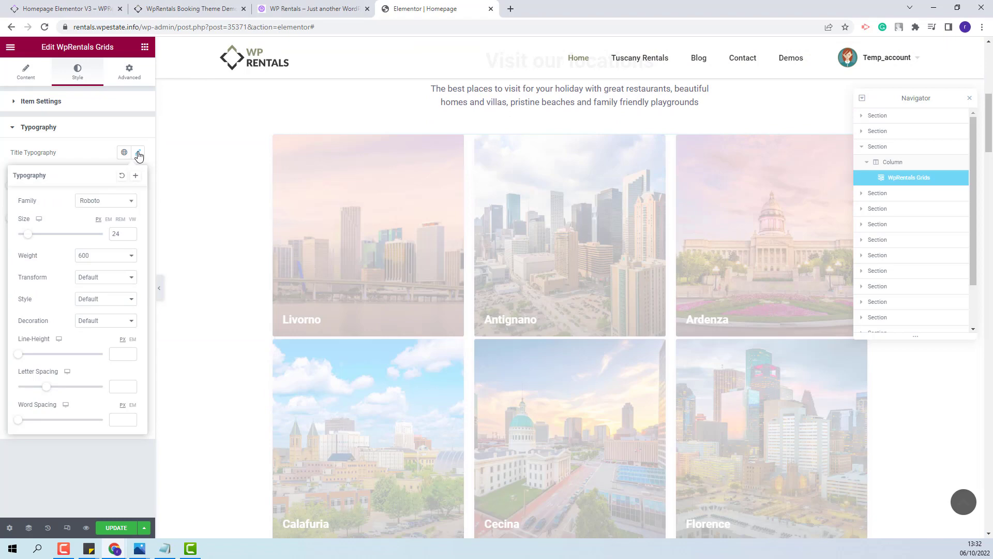
left_click(138, 152)
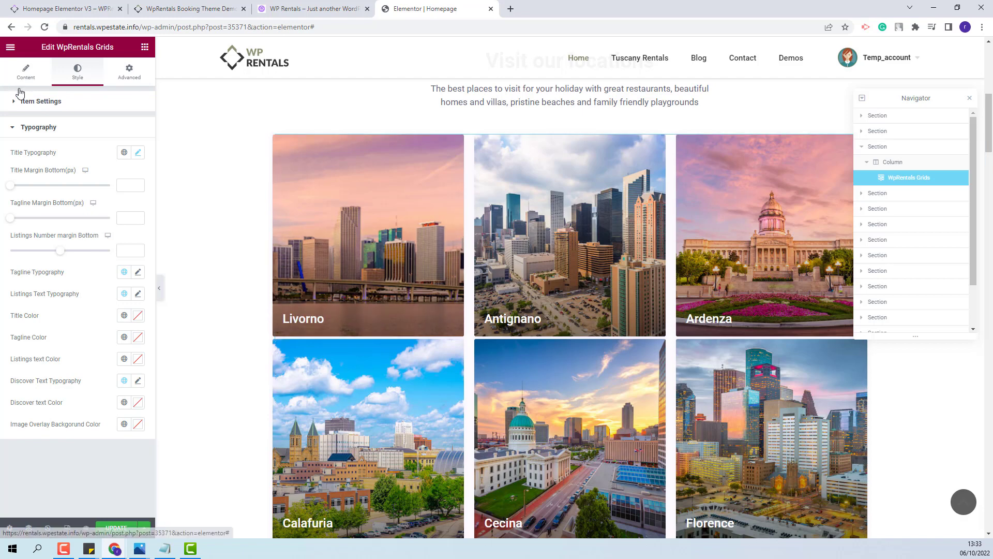
Switch the city tiles to Design Type 3 with listing counts and Discover links
left_click(22, 75)
left_click(94, 150)
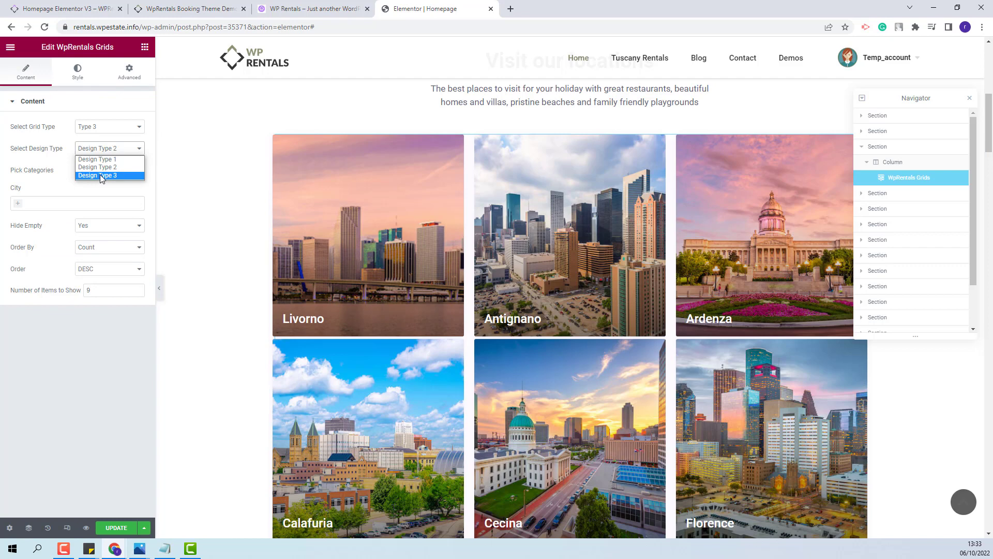
left_click(102, 176)
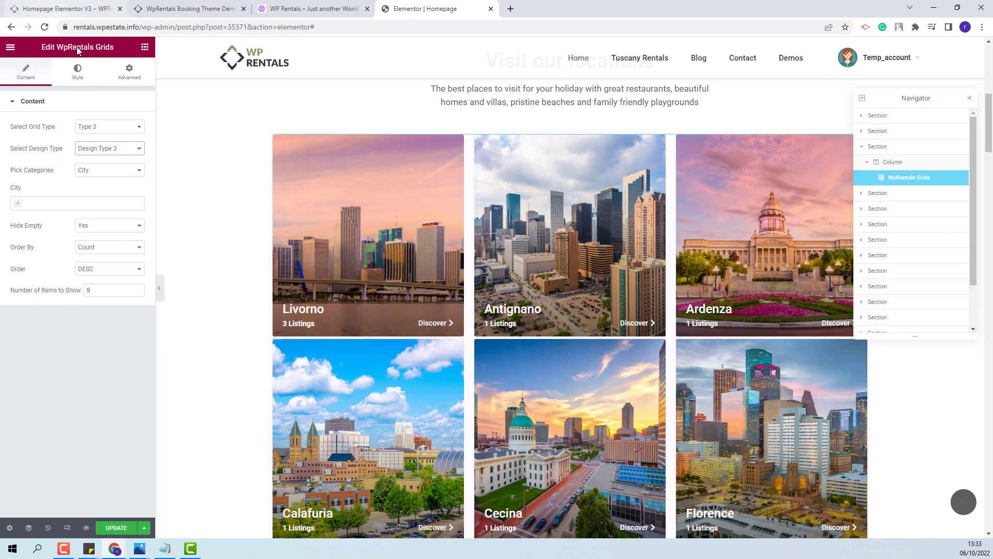
Review the Tagline and Listings Text typography settings, including the listing count font weight
left_click(77, 71)
left_click(62, 273)
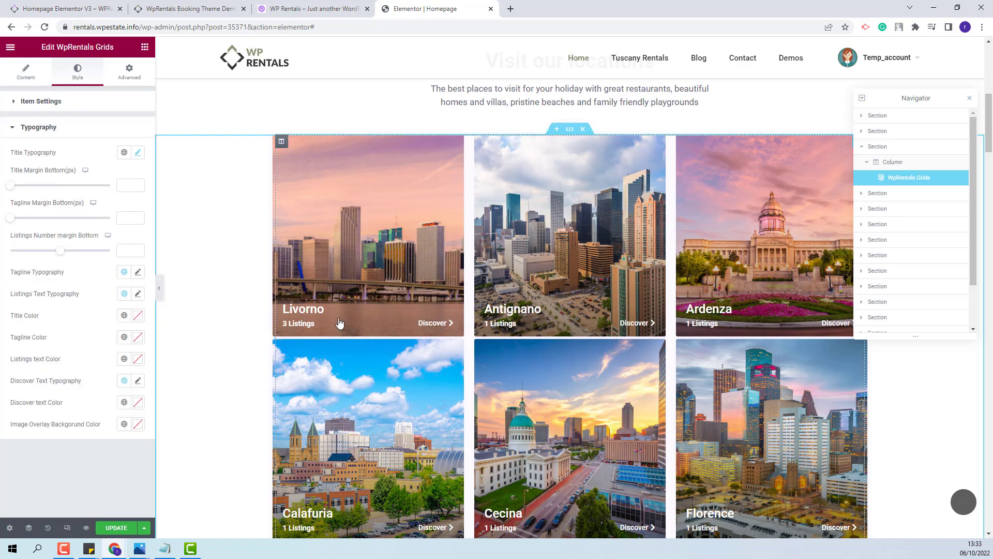
left_click(137, 272)
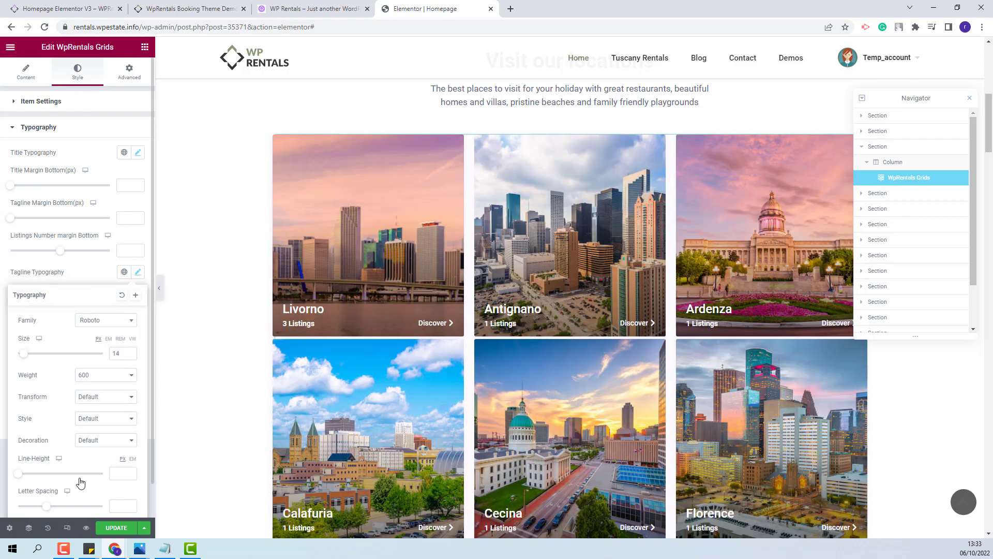
left_click(52, 274)
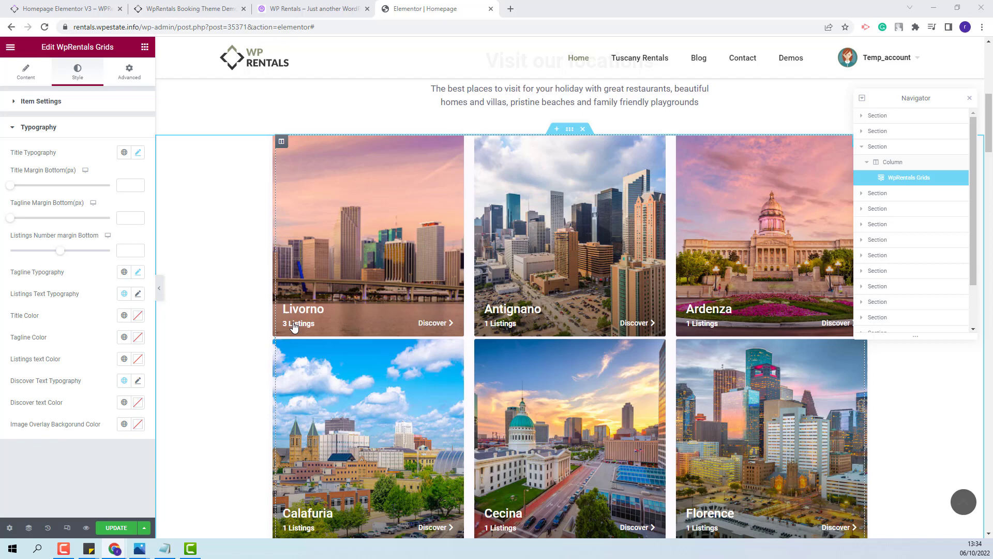
left_click(137, 293)
left_click(124, 397)
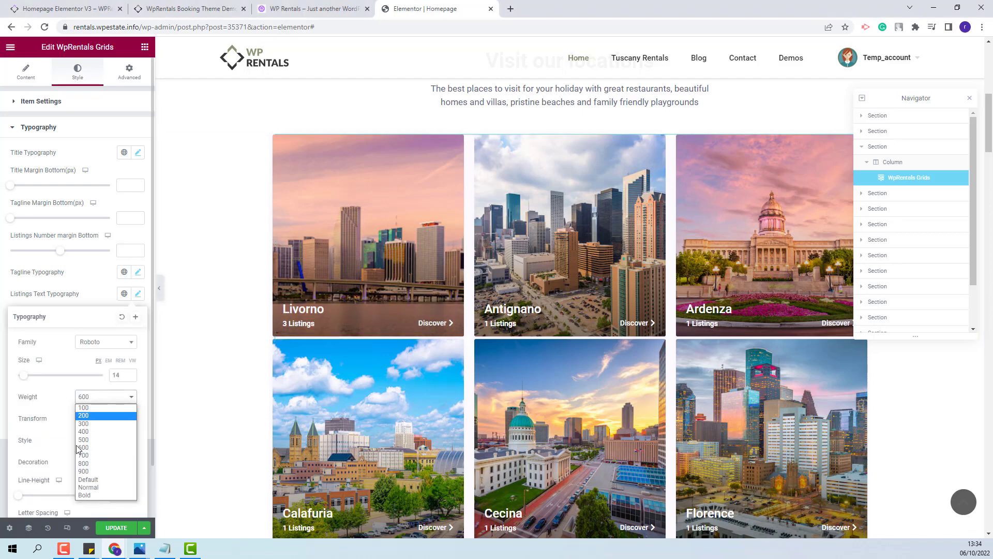
left_click(83, 439)
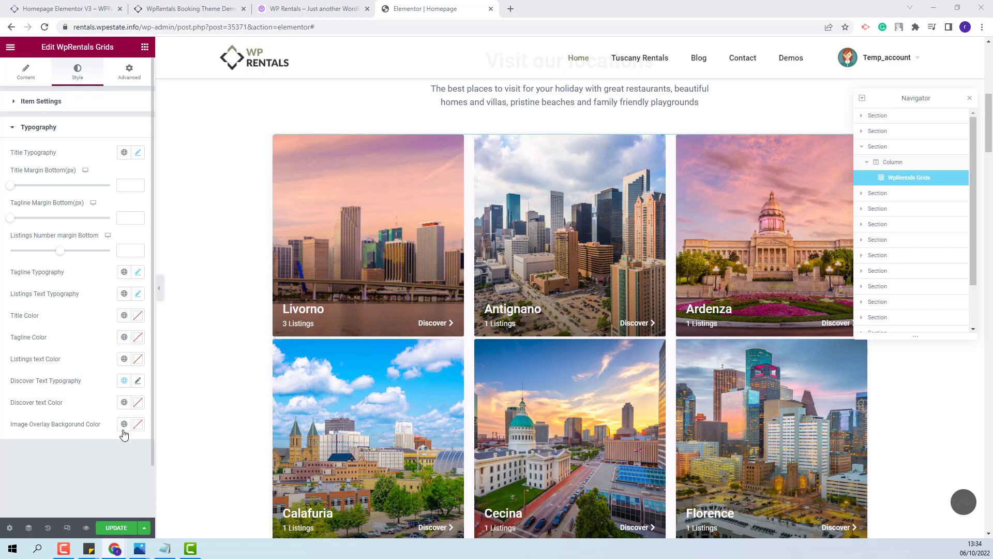
Save the homepage with UPDATE and go to the live WP Rentals homepage
left_click(128, 78)
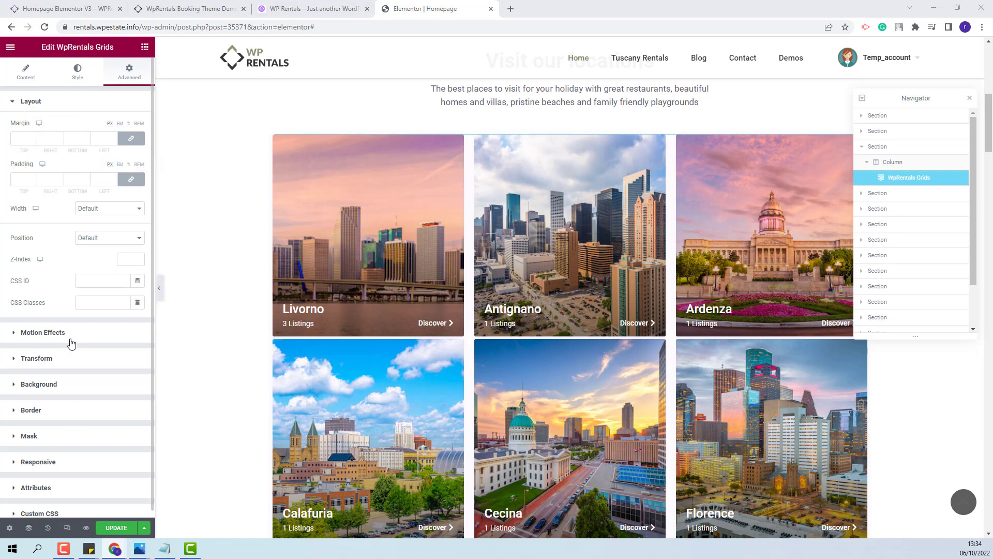
scroll(71, 346, "down", 1)
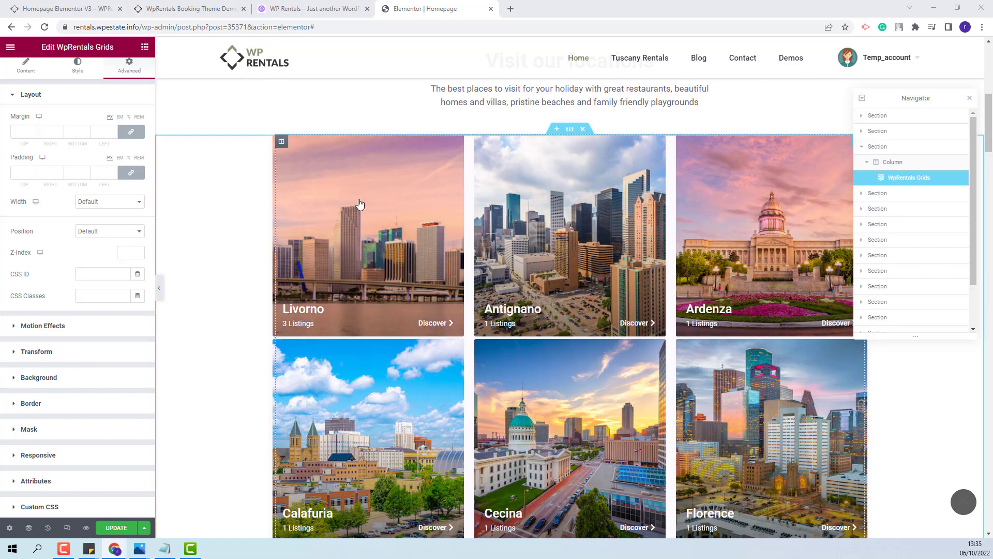
scroll(360, 203, "down", 1)
left_click(117, 527)
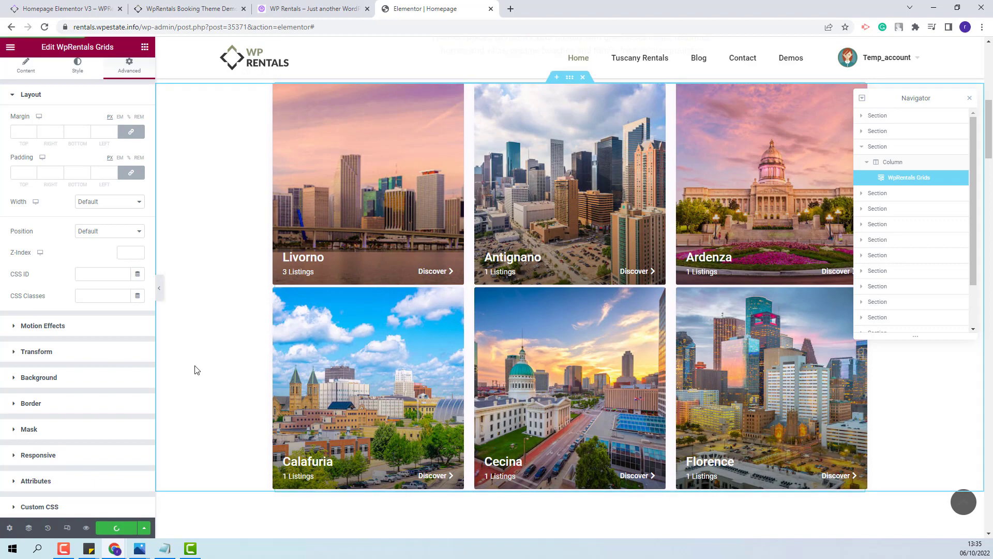
left_click(300, 8)
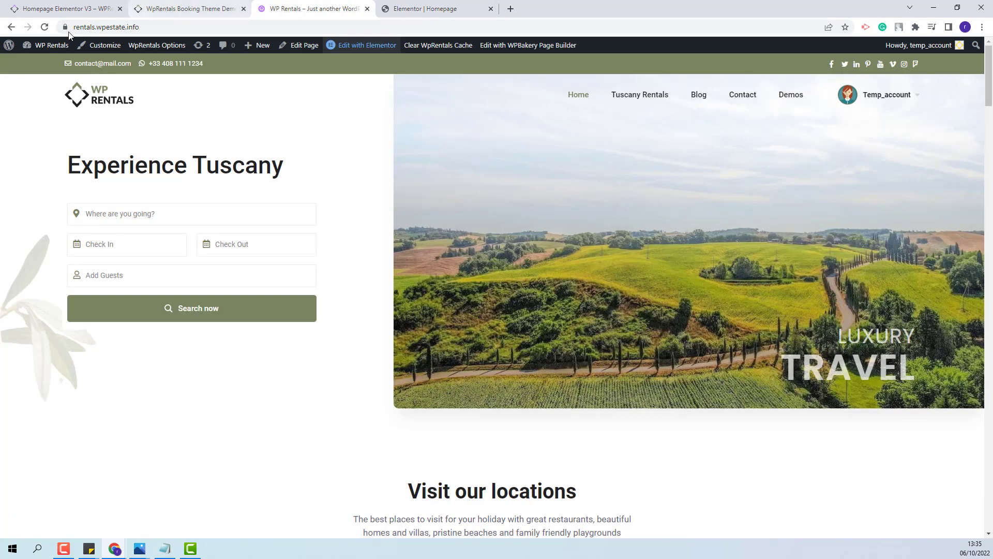
Reload the live homepage to check the six-city grid, then return to the Homepage Elementor V3 demo
left_click(36, 39)
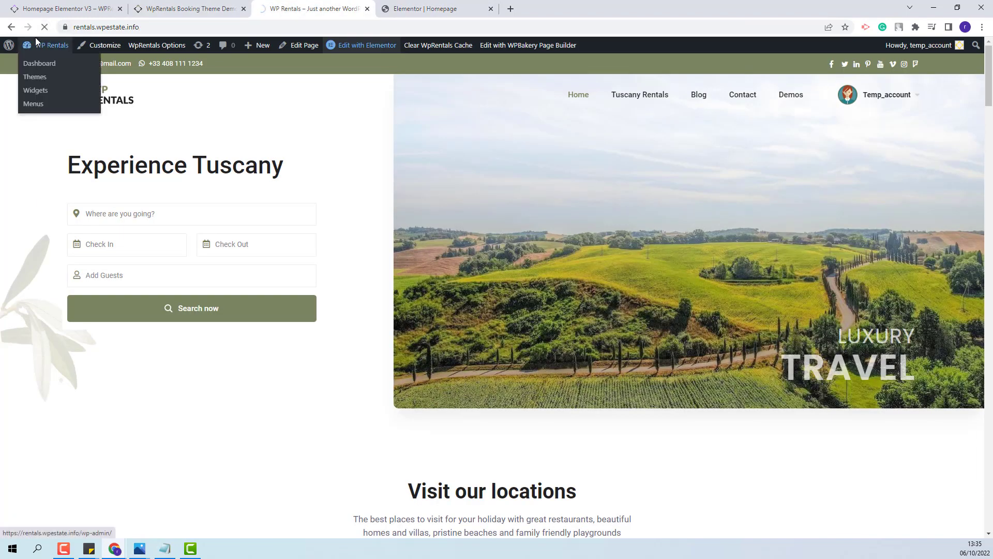
scroll(880, 252, "down", 8)
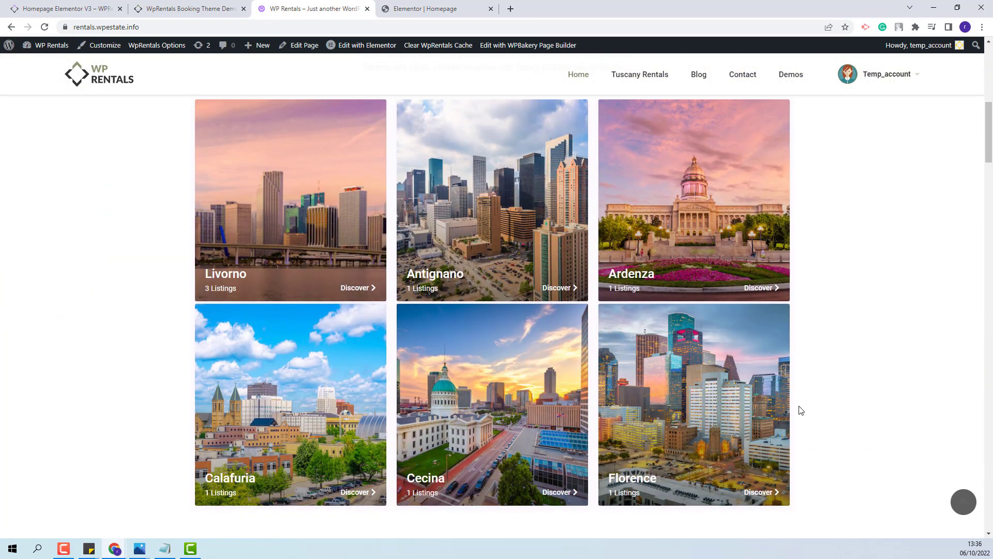
key("ctrl+1")
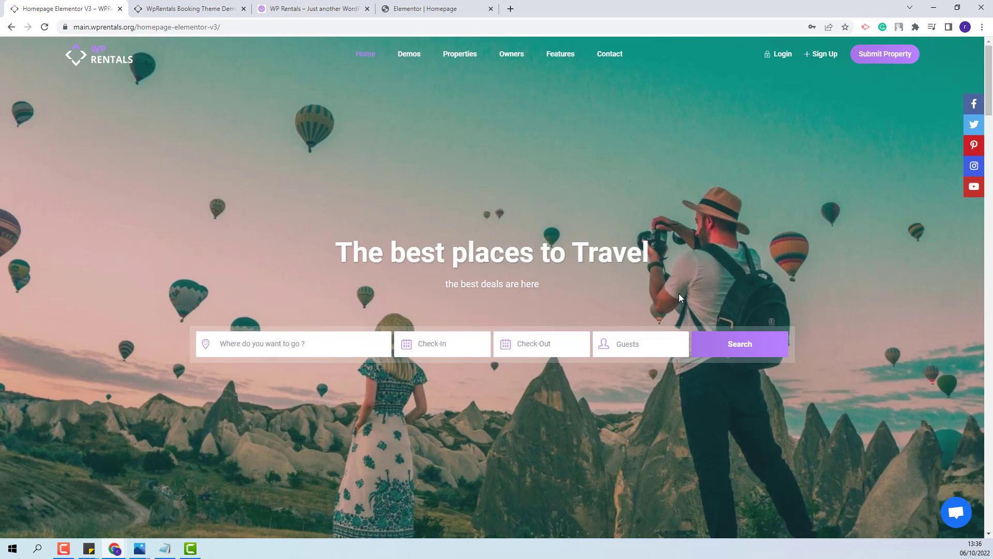